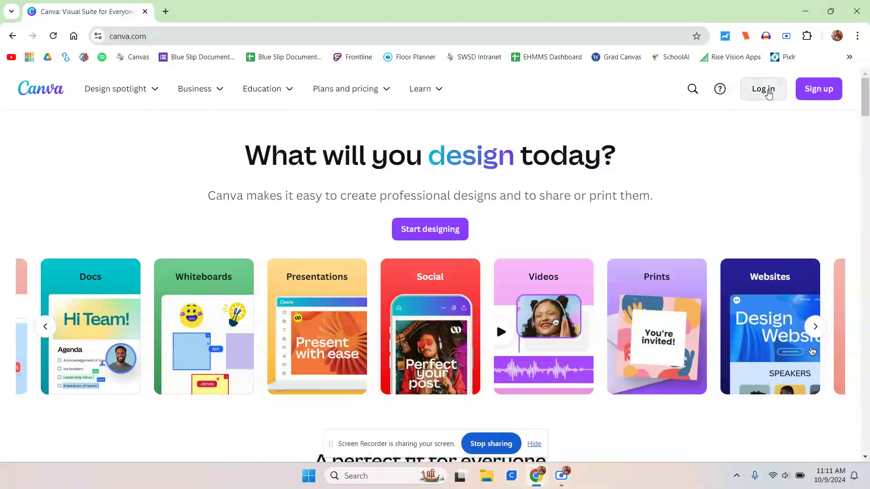
# Log in to Canva by continuing with the saved account on the 'Jump back in!' prompt
pyautogui.click(764, 89)
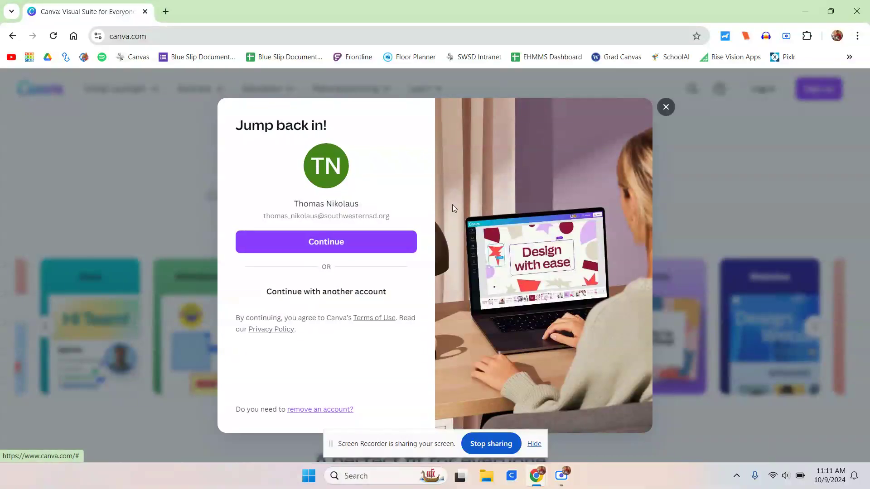
pyautogui.click(353, 249)
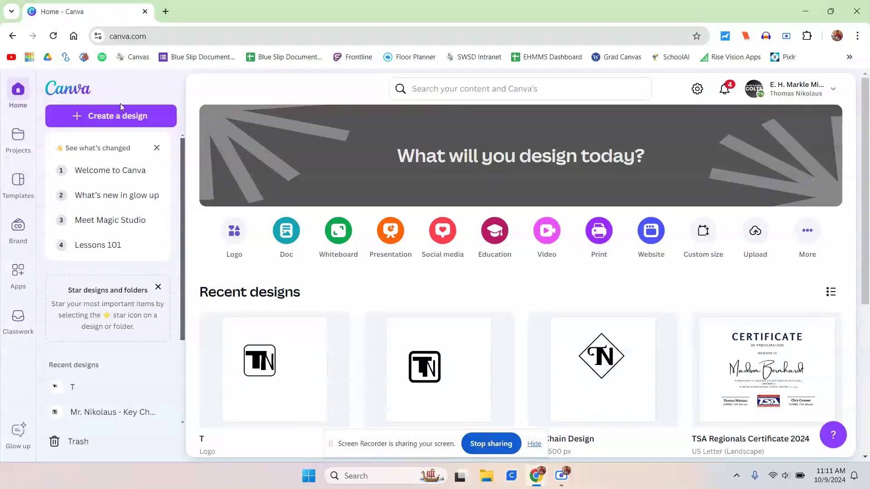
# Search design types for 'logo' and create a blank 500 × 500 px Logo design
pyautogui.click(127, 116)
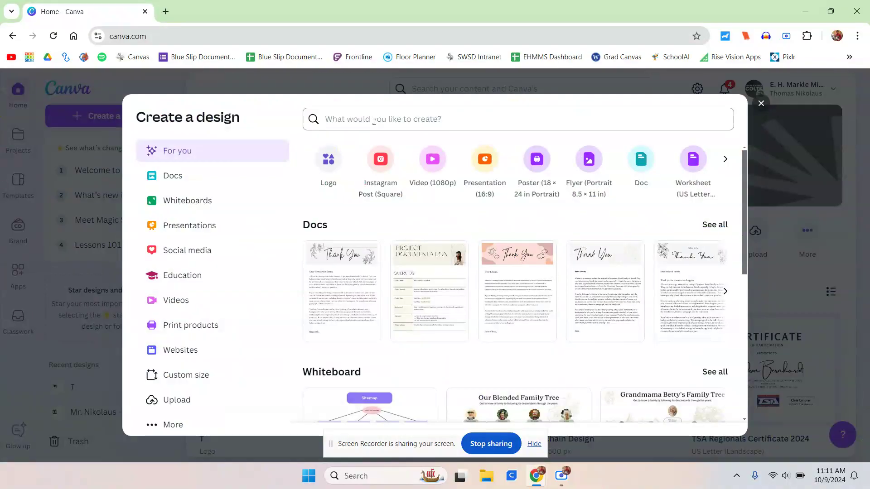
pyautogui.click(369, 120)
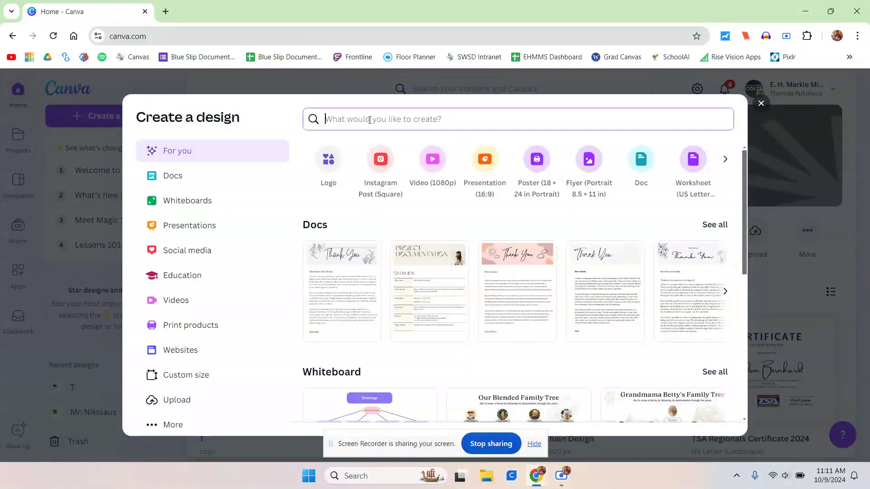
pyautogui.write('logo')
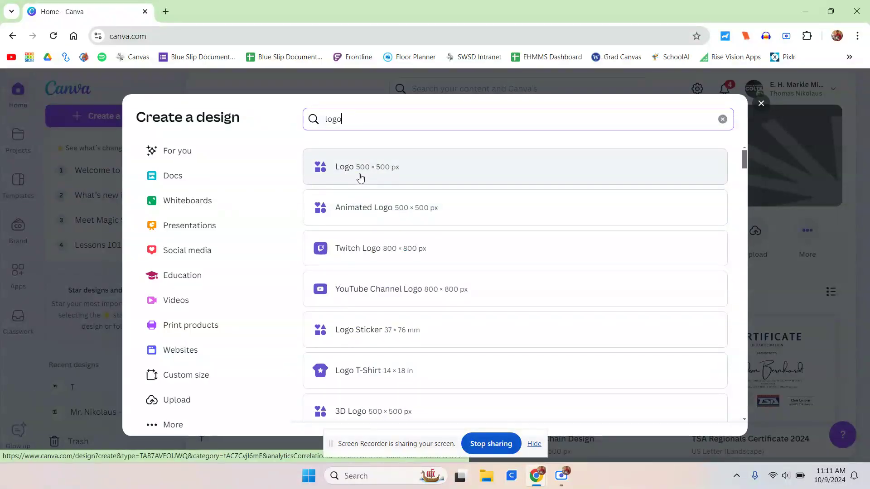
pyautogui.click(361, 177)
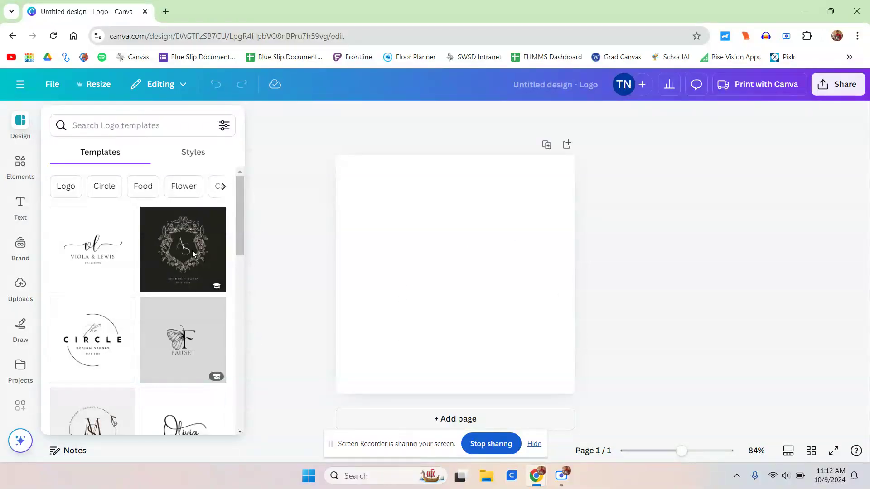
# Add a heading text box reading 'T' to the logo page
pyautogui.click(20, 205)
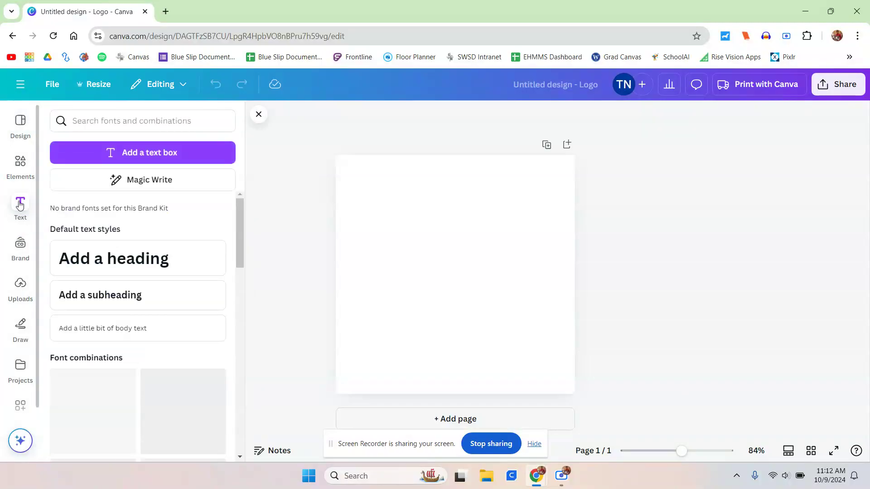
pyautogui.click(154, 263)
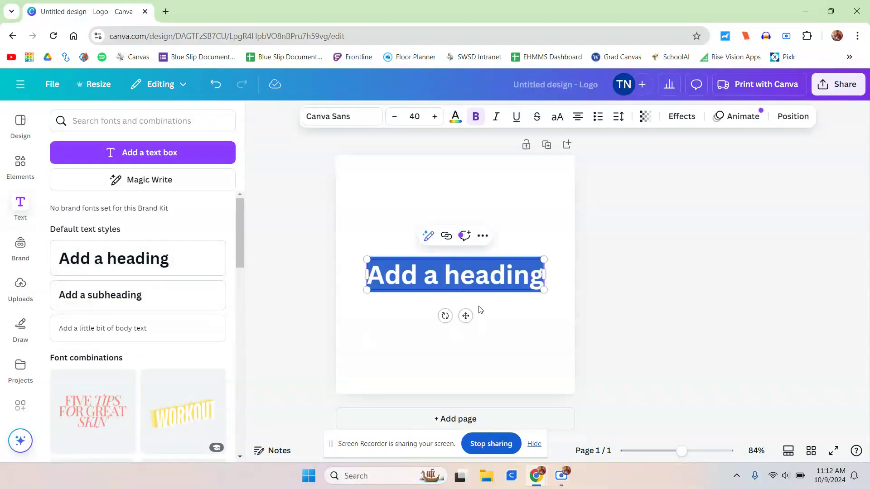
pyautogui.write('T')
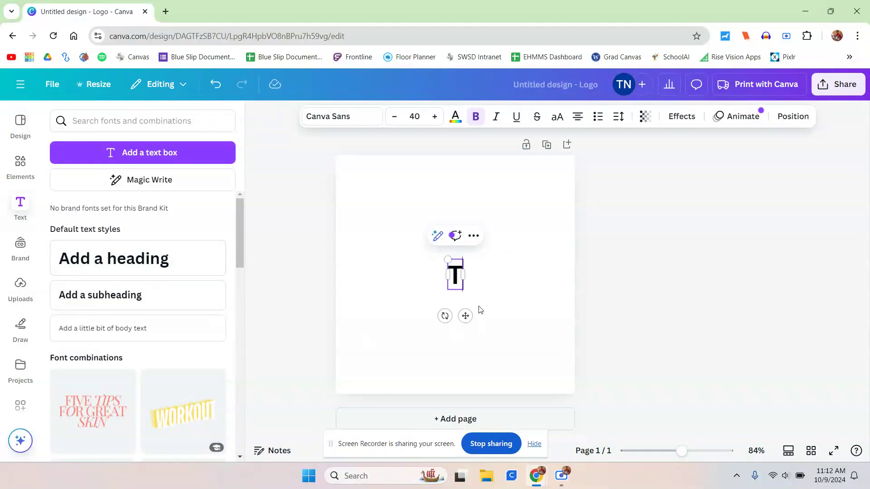
# Set the T's font size to 80 and move it toward the upper left
pyautogui.click(541, 276)
pyautogui.click(457, 279)
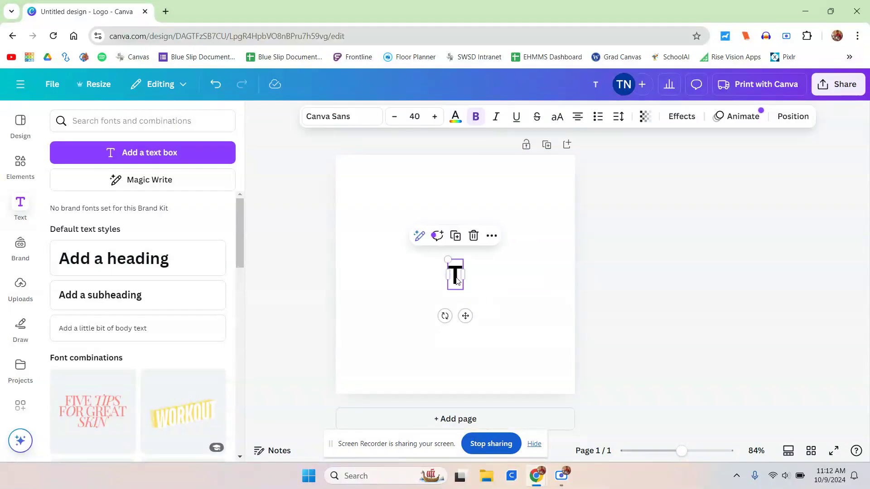
pyautogui.click(414, 117)
pyautogui.scroll(-5, 420, 257)
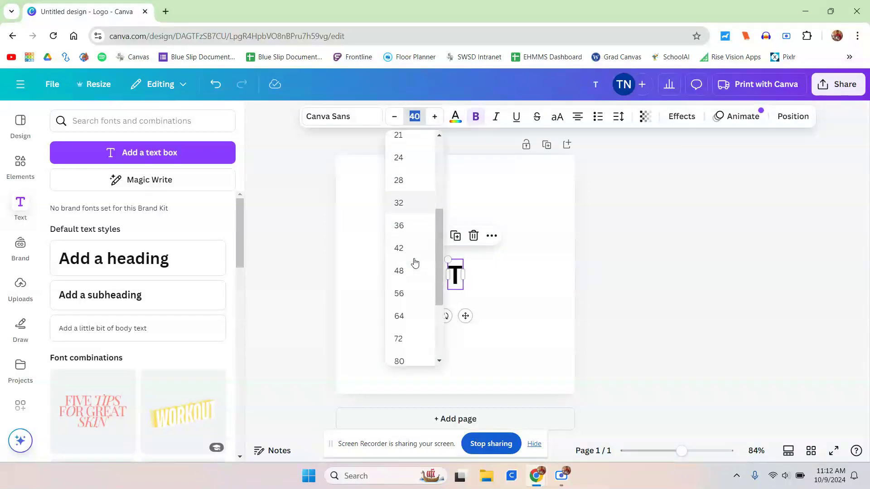
pyautogui.click(399, 305)
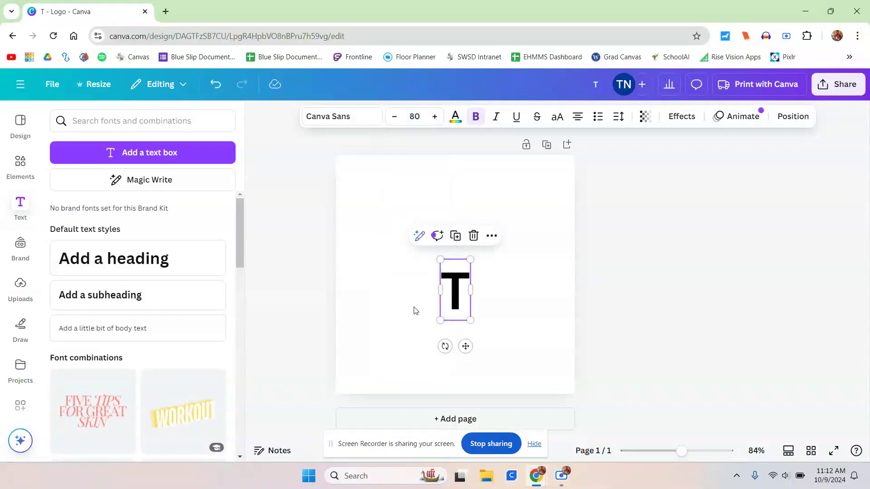
pyautogui.moveTo(458, 293); pyautogui.dragTo(401, 235)
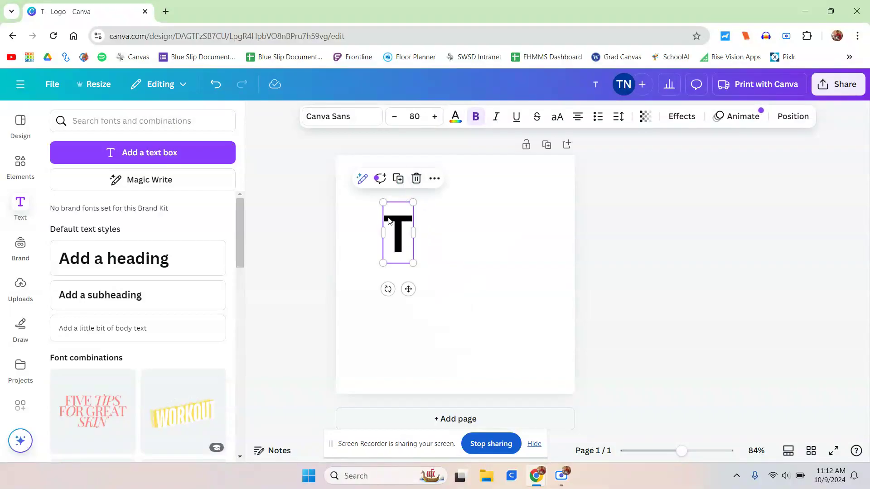
# Duplicate the T, retype the copy as 'N' to its right, and align the T with it
pyautogui.click(398, 179)
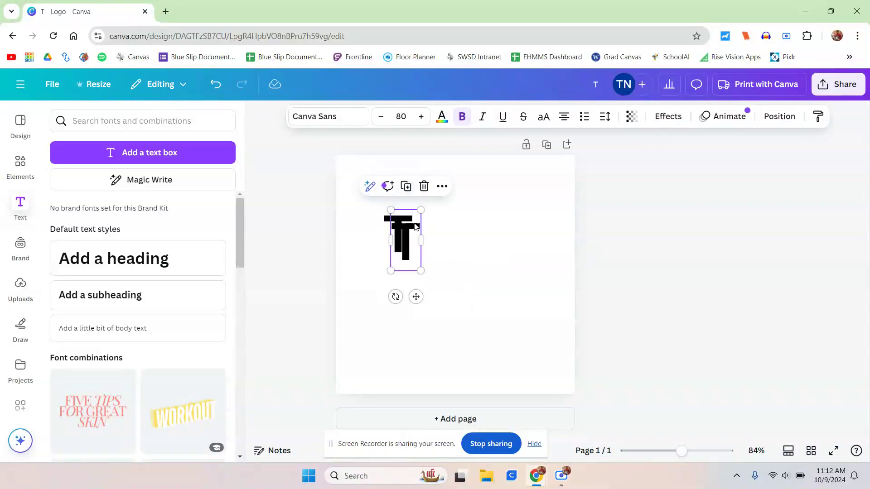
pyautogui.moveTo(407, 252); pyautogui.dragTo(480, 247)
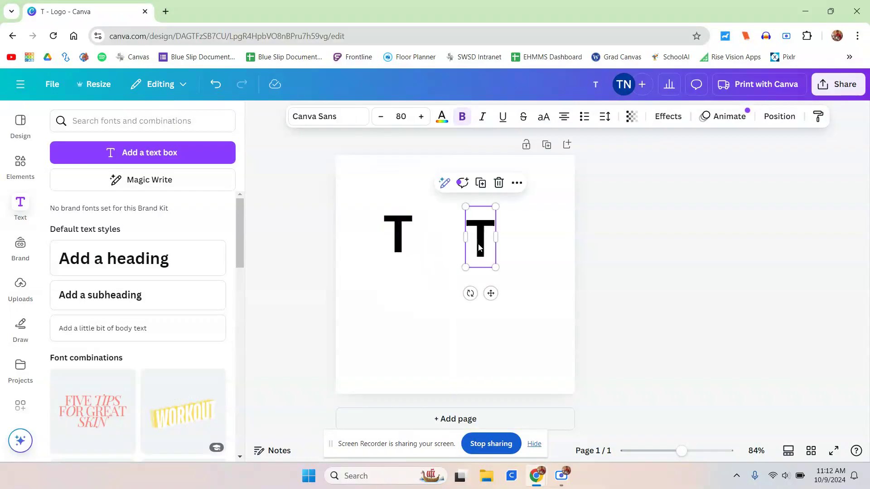
pyautogui.doubleClick(483, 242)
pyautogui.write('N')
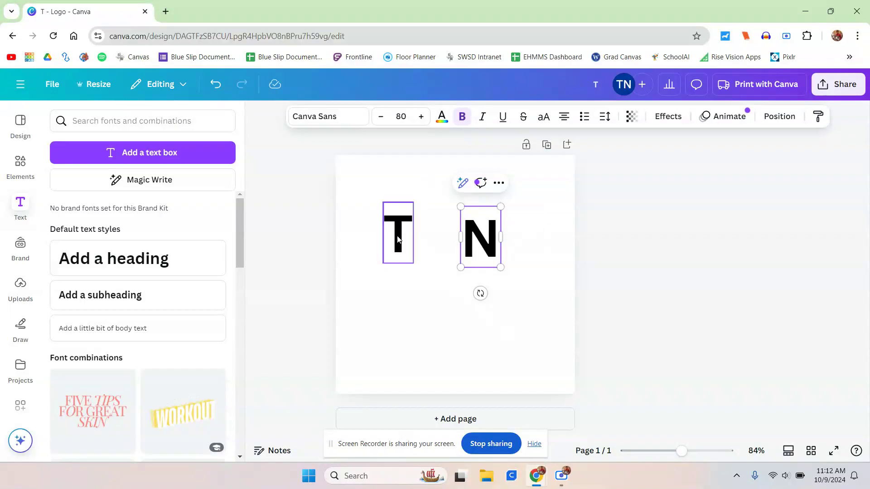
pyautogui.moveTo(411, 240); pyautogui.dragTo(431, 244)
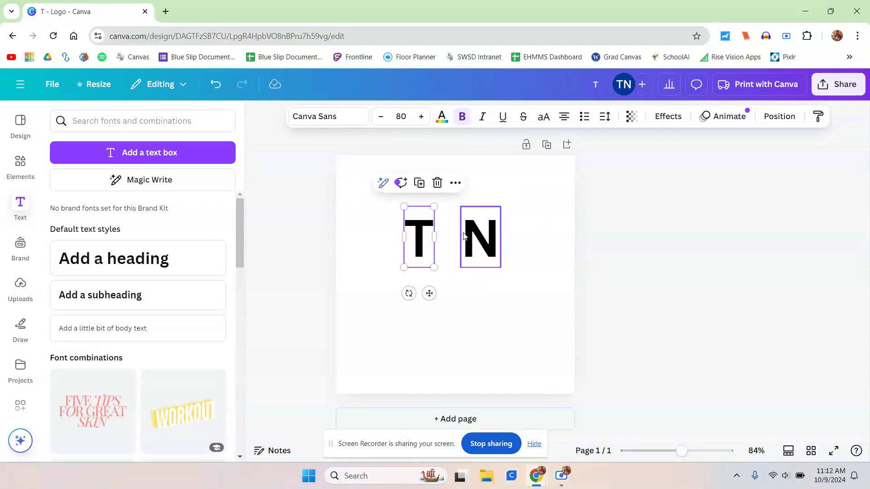
pyautogui.click(343, 117)
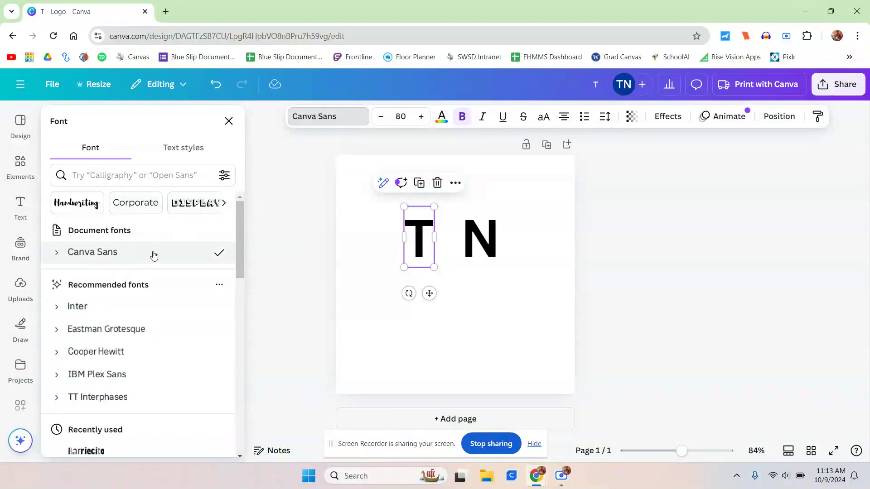
# Try Moontime and Shrikhand on the T, then set its font to Brick Sans
pyautogui.scroll(-8, 137, 258)
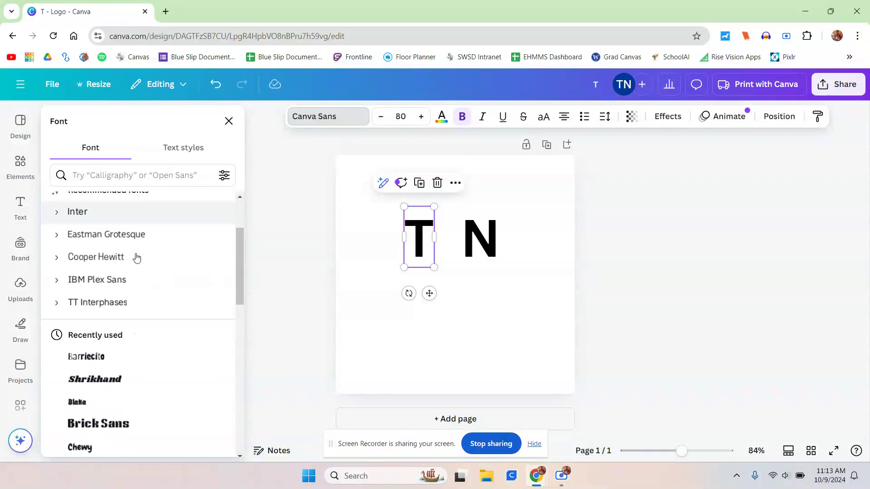
pyautogui.scroll(-7, 137, 258)
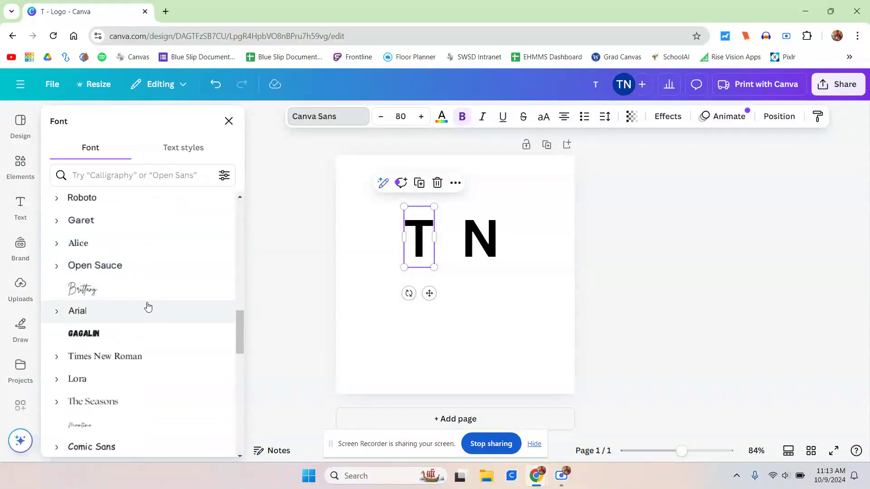
pyautogui.scroll(-3, 149, 324)
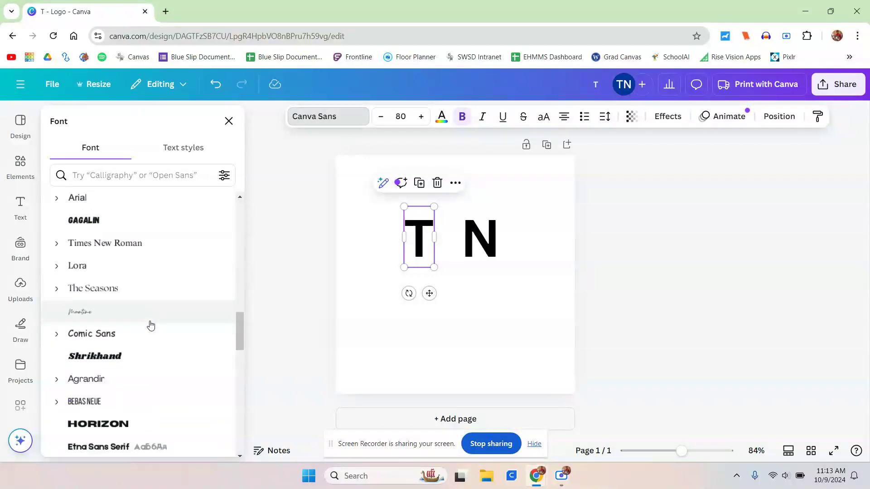
pyautogui.click(81, 315)
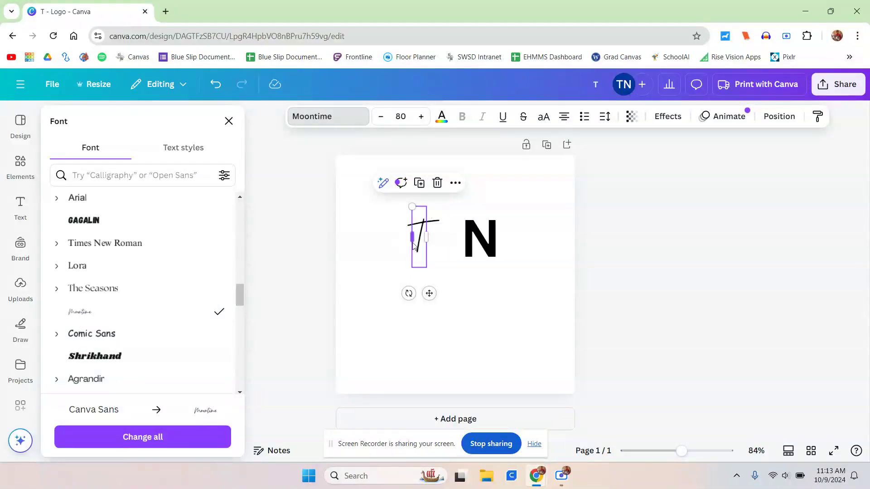
pyautogui.click(169, 358)
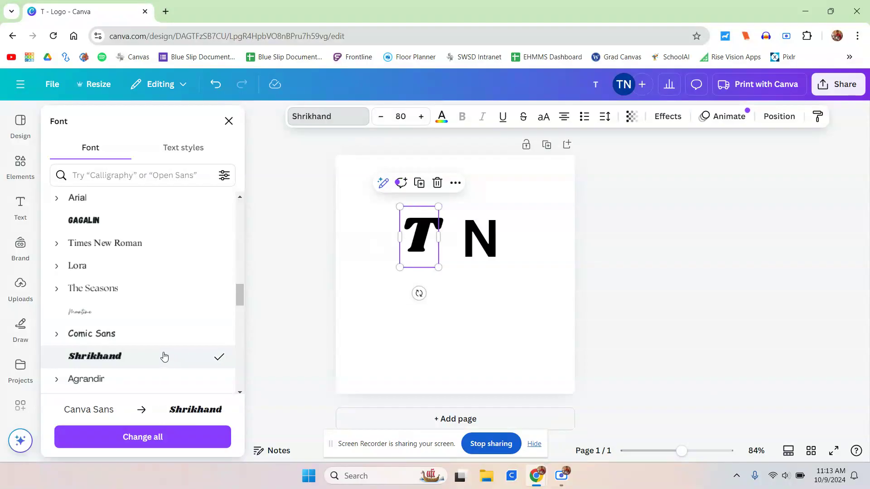
pyautogui.scroll(3, 116, 278)
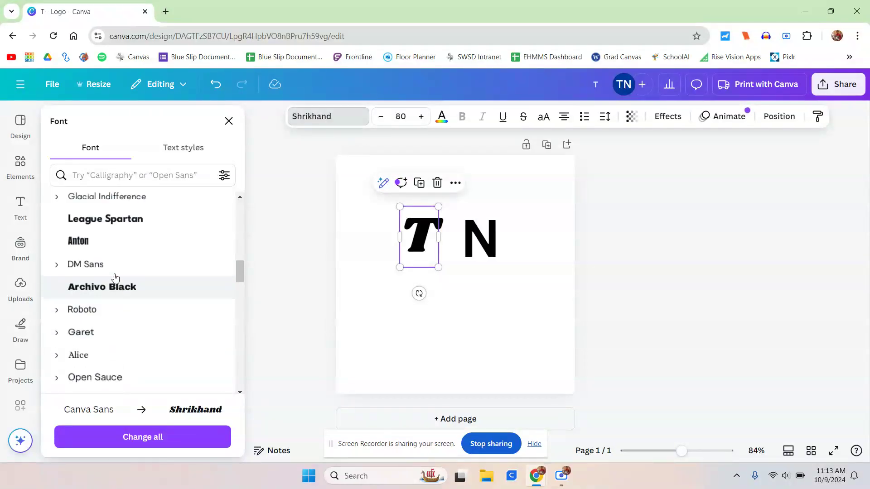
pyautogui.scroll(5, 124, 274)
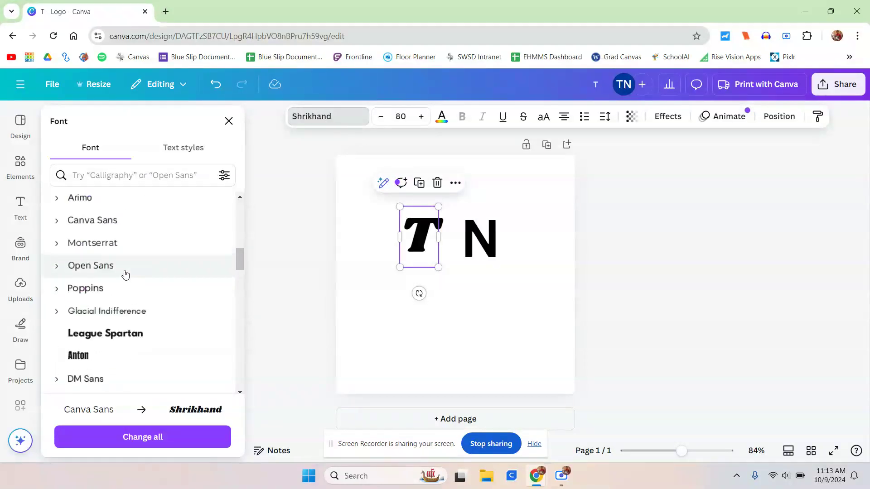
pyautogui.scroll(-1, 118, 229)
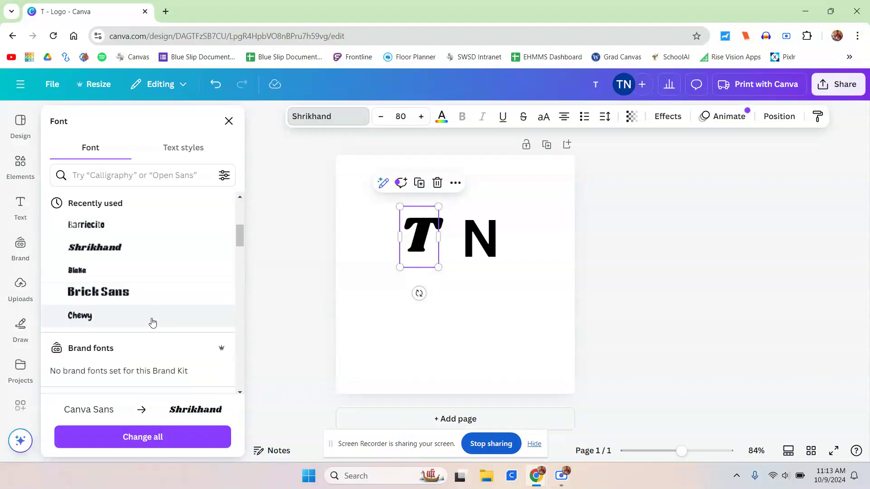
pyautogui.click(118, 249)
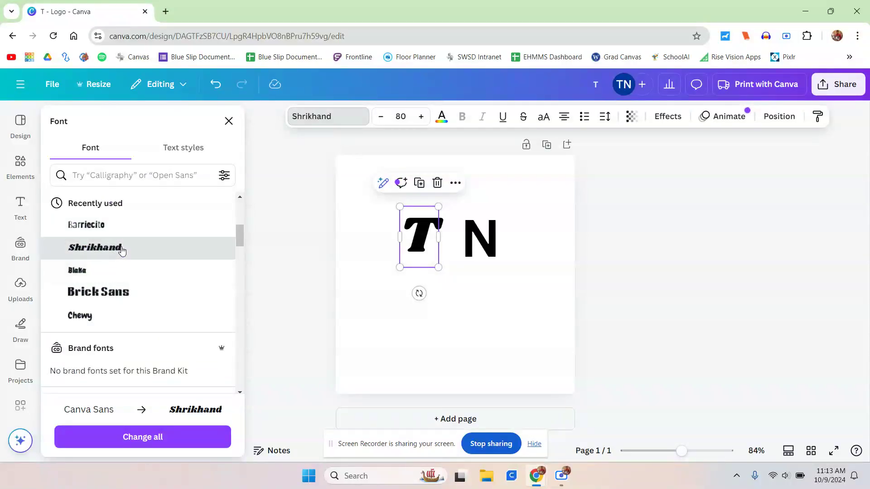
pyautogui.click(121, 295)
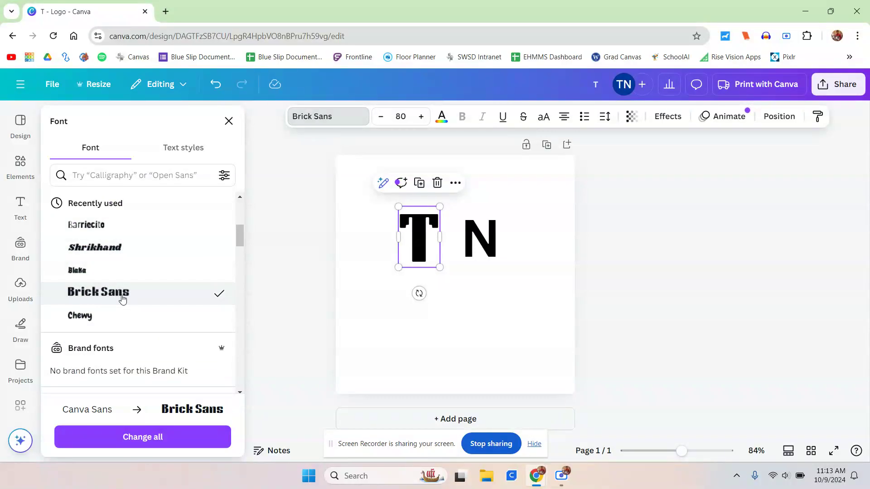
pyautogui.scroll(3, 123, 317)
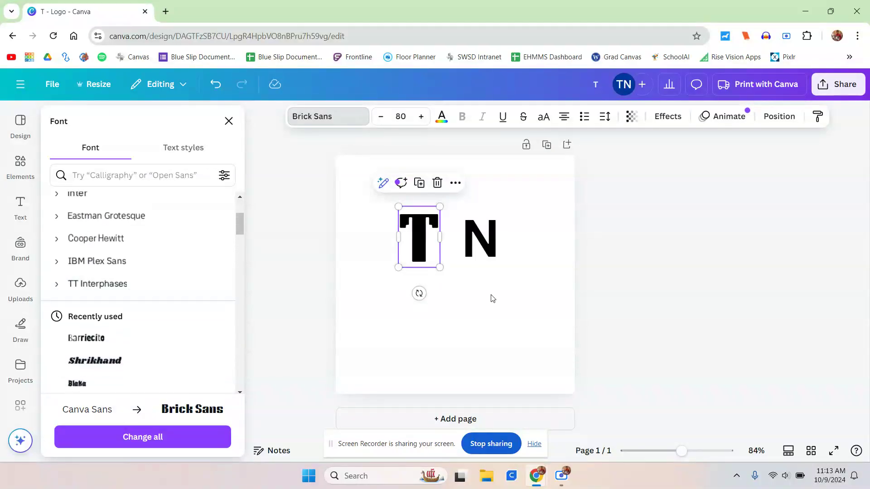
# Try Chewy and Gagalin on the N, settle on Horizon, and move it beside the T
pyautogui.click(495, 253)
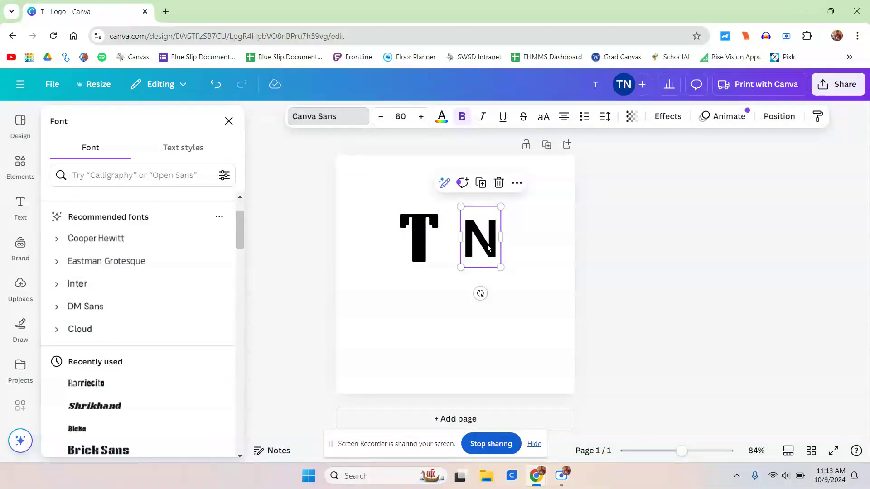
pyautogui.moveTo(489, 250); pyautogui.dragTo(467, 260)
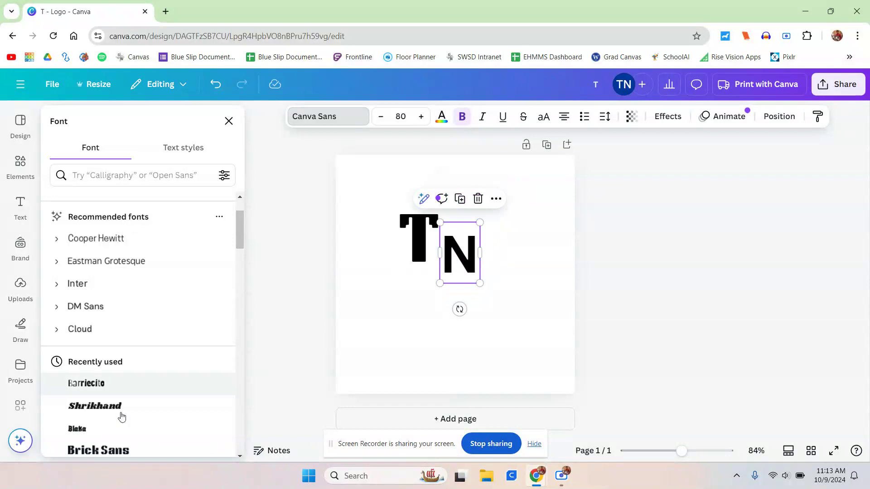
pyautogui.scroll(-3, 187, 344)
pyautogui.scroll(4, 189, 335)
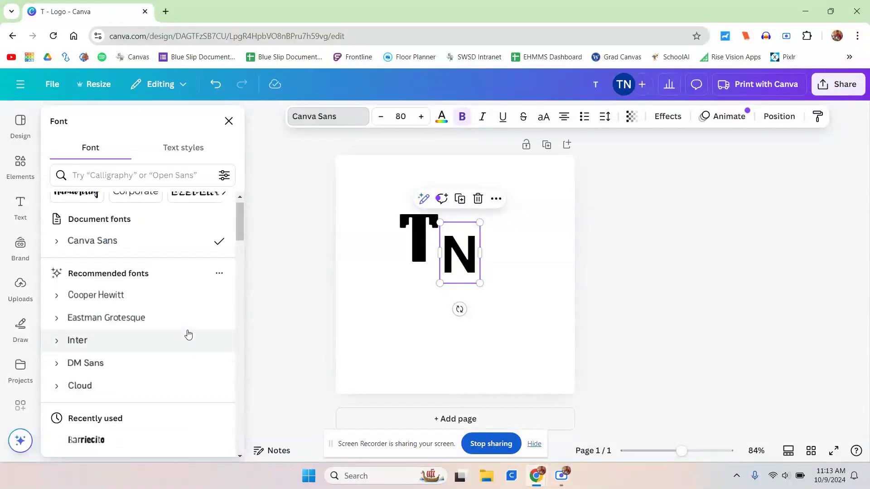
pyautogui.scroll(-6, 189, 334)
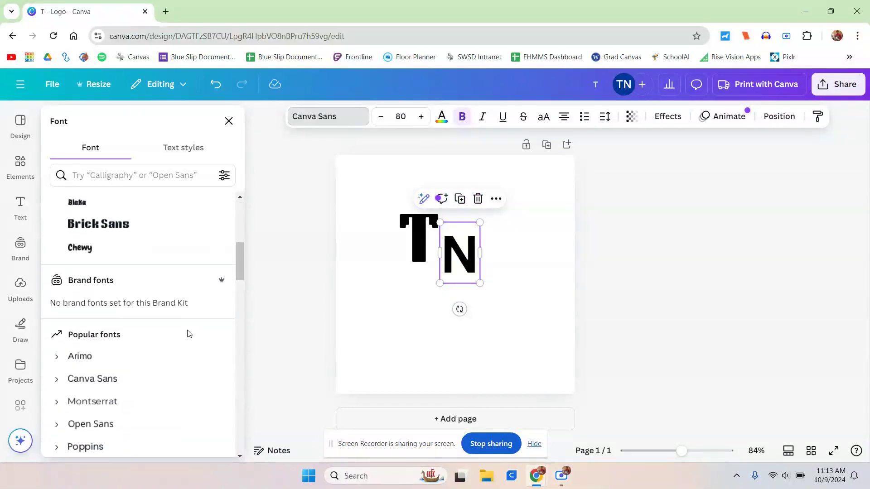
pyautogui.click(98, 259)
pyautogui.scroll(-5, 113, 333)
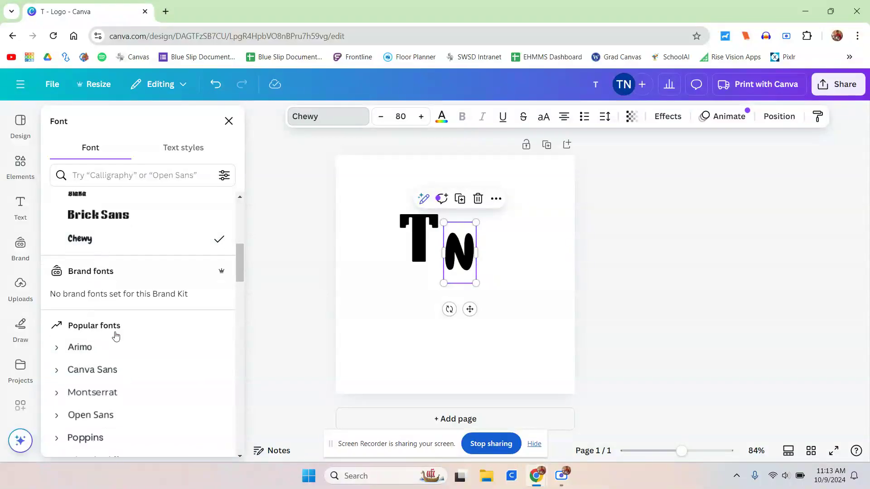
pyautogui.scroll(-4, 114, 334)
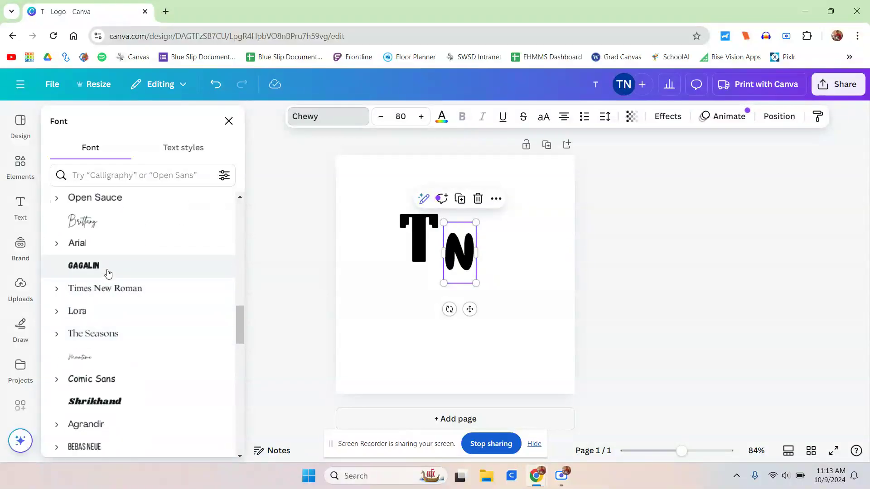
pyautogui.click(110, 271)
pyautogui.scroll(-4, 101, 312)
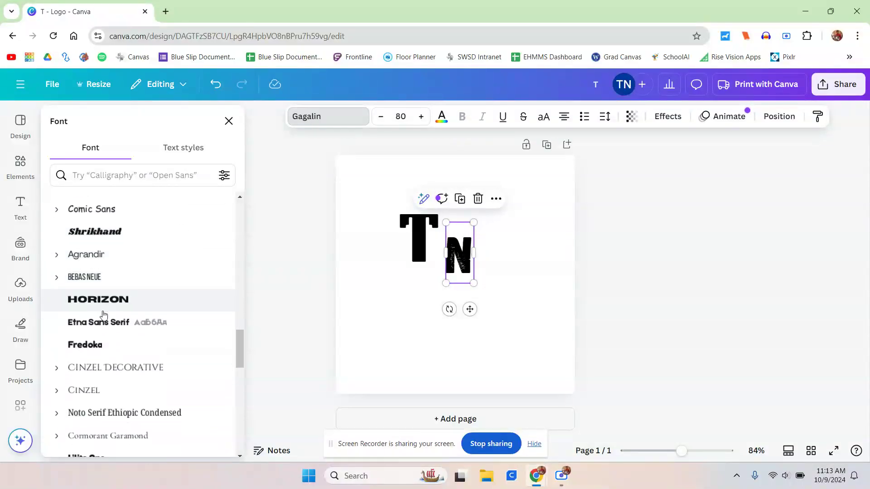
pyautogui.click(104, 300)
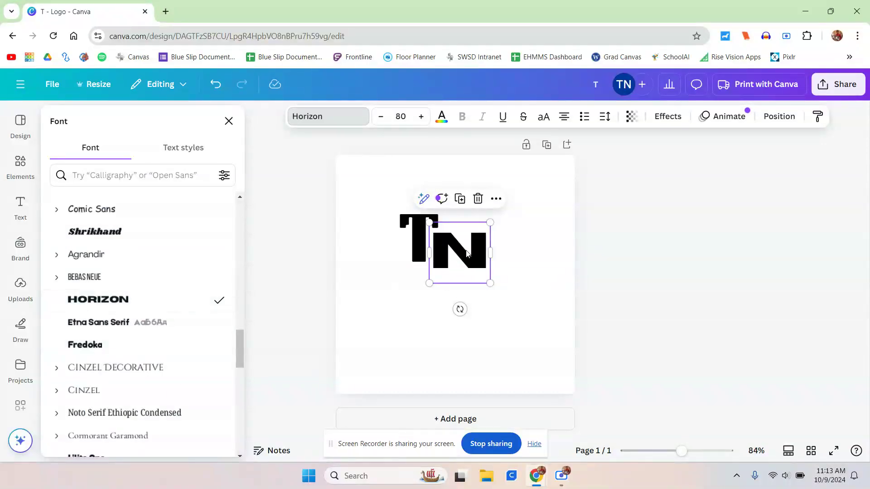
pyautogui.moveTo(468, 265); pyautogui.dragTo(446, 254)
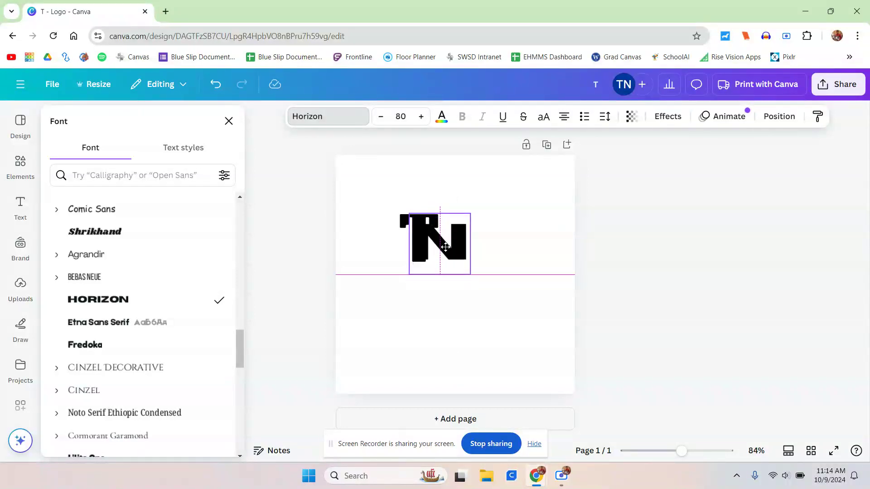
# Zoom in and nudge the N up so its top tucks against the T's crossbar
pyautogui.moveTo(445, 245)
pyautogui.mouseDown()
pyautogui.moveTo(445, 258)
pyautogui.moveTo(445, 237)
pyautogui.moveTo(445, 254)
pyautogui.mouseUp()
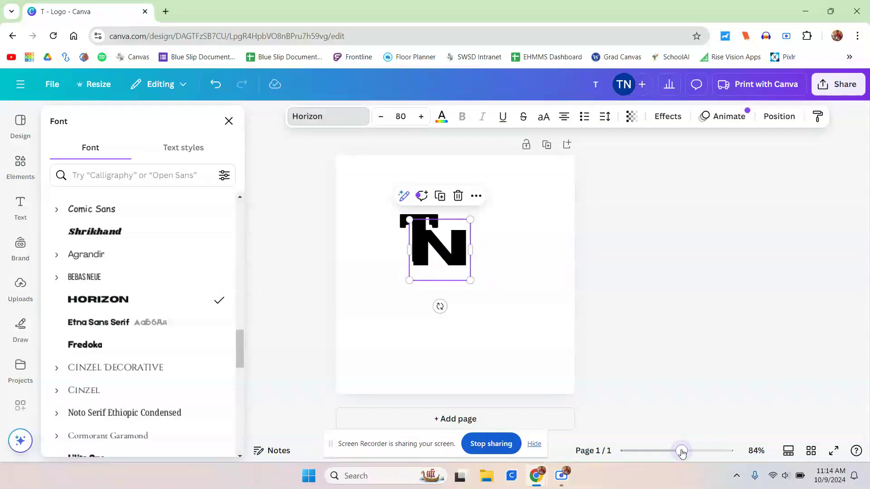
pyautogui.moveTo(682, 452); pyautogui.dragTo(714, 452)
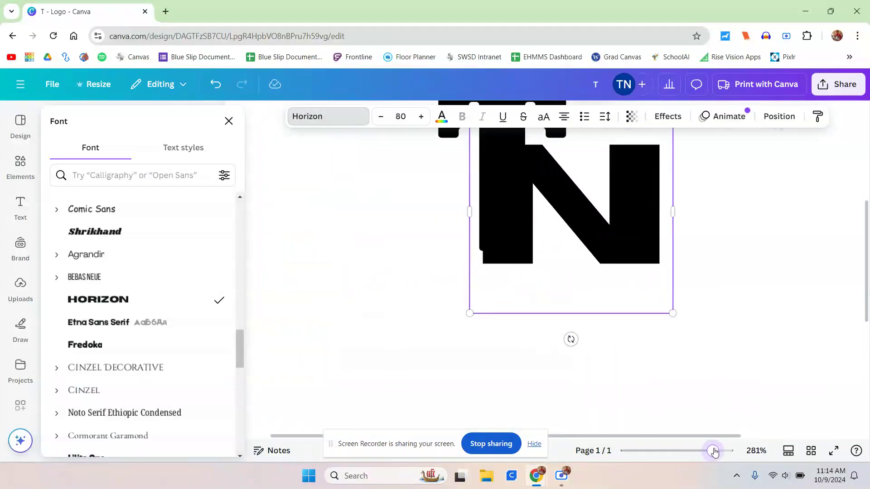
pyautogui.scroll(3, 687, 321)
pyautogui.scroll(-1, 631, 330)
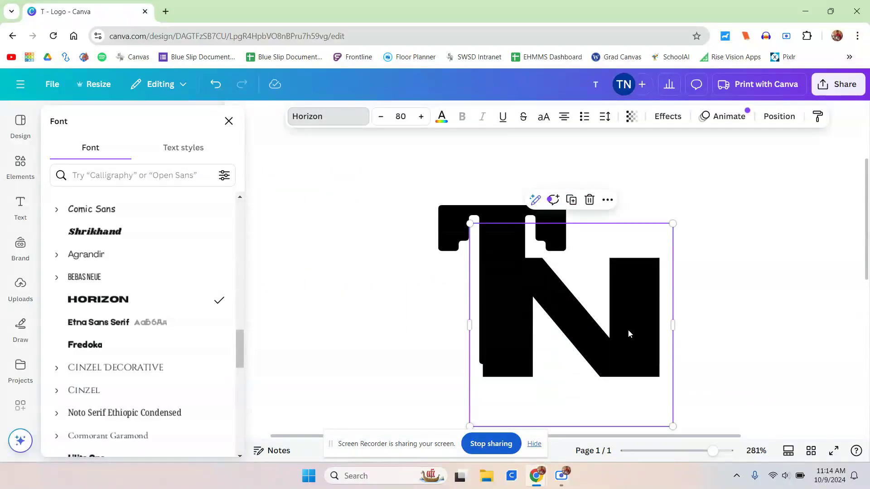
pyautogui.moveTo(622, 354); pyautogui.dragTo(619, 339)
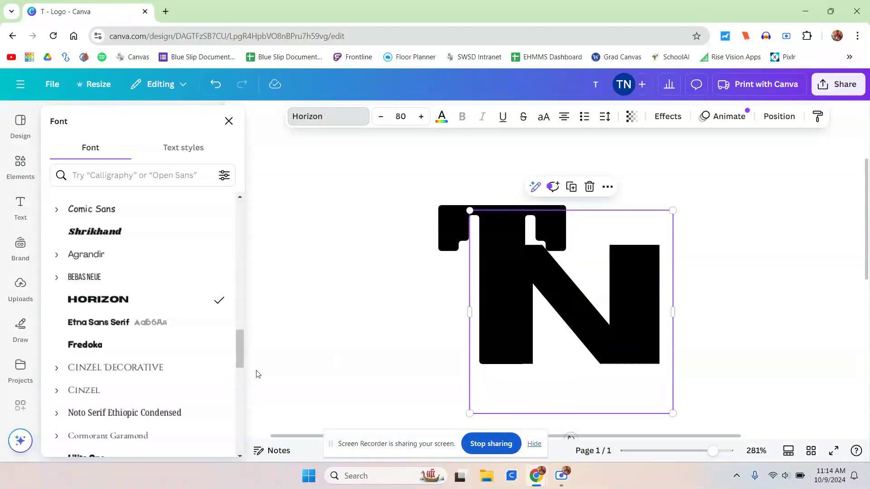
pyautogui.click(397, 280)
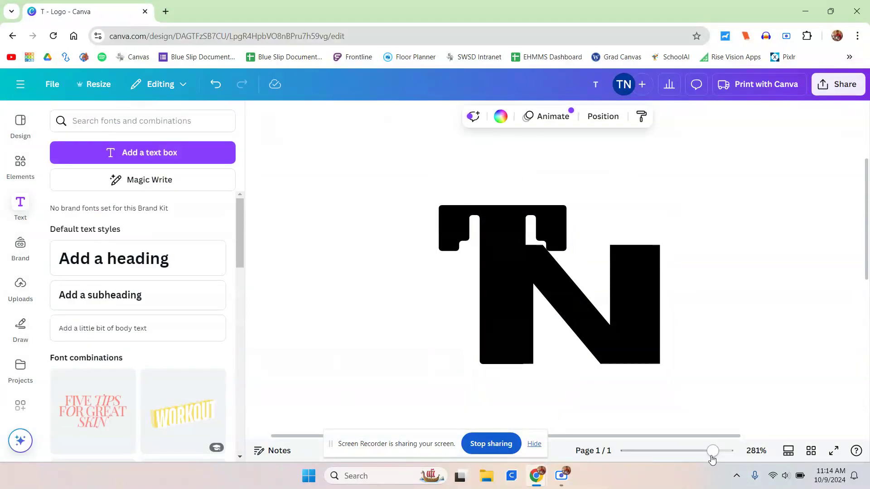
# Zoom back out to 131% and show all Shapes under Elements
pyautogui.moveTo(713, 458); pyautogui.dragTo(690, 453)
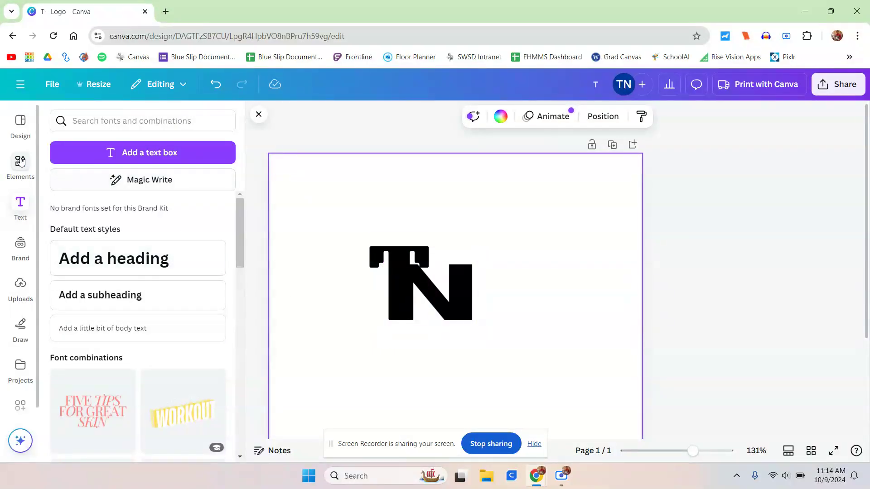
pyautogui.click(24, 170)
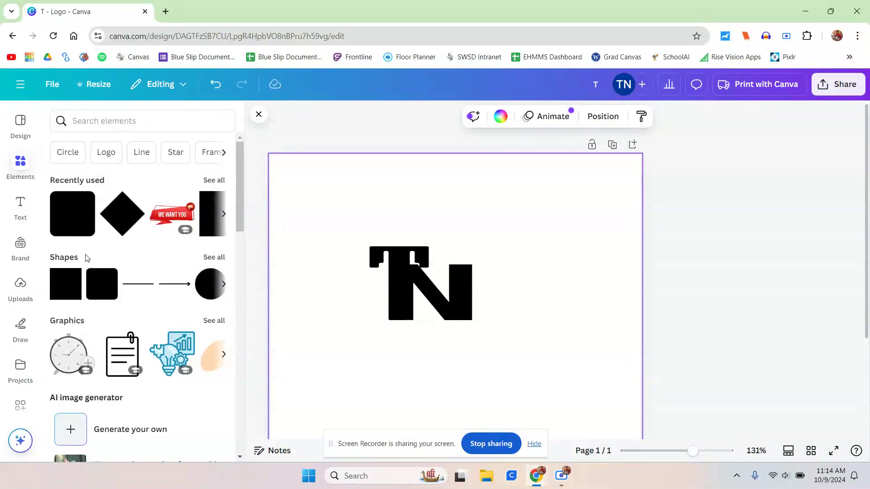
pyautogui.scroll(-6, 110, 348)
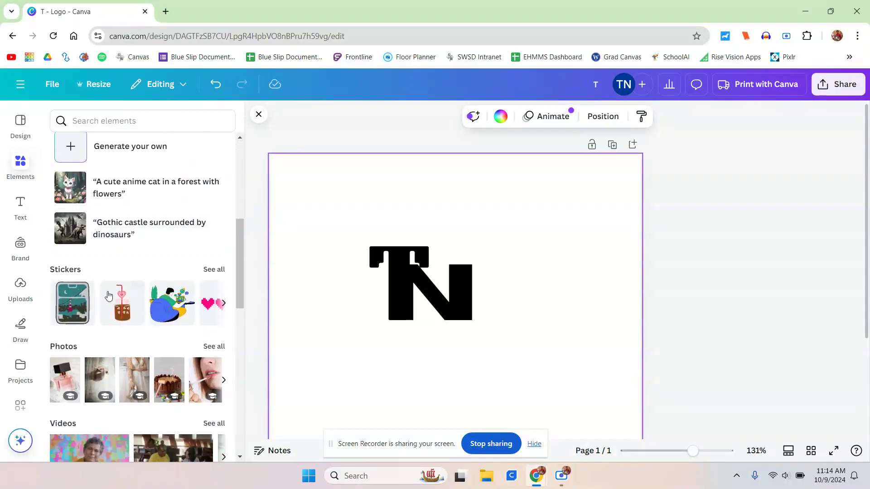
pyautogui.scroll(6, 109, 295)
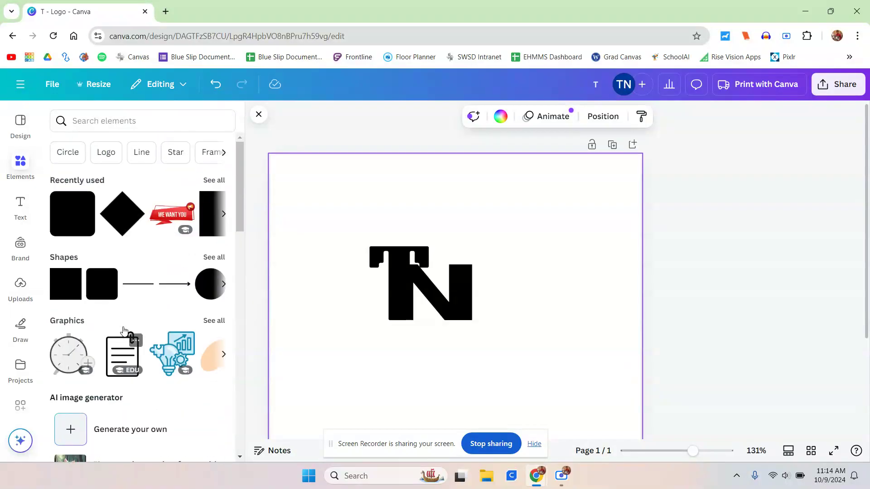
pyautogui.click(214, 257)
pyautogui.scroll(-6, 155, 289)
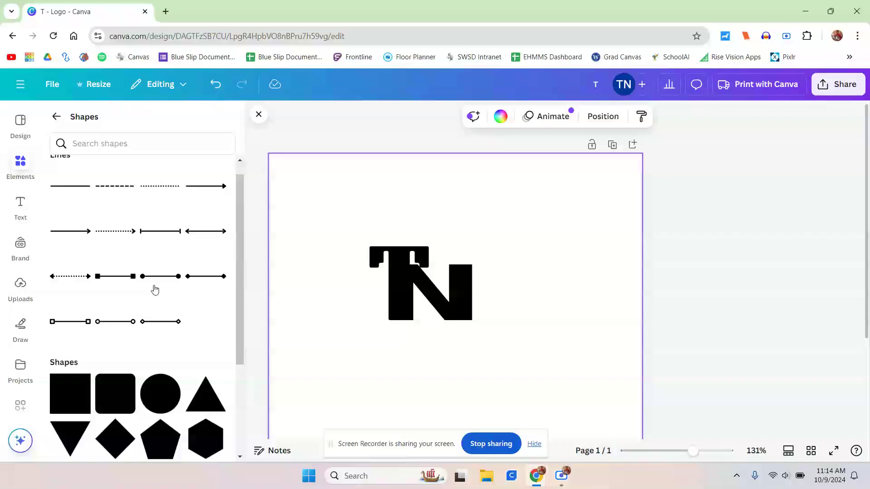
pyautogui.scroll(-4, 155, 289)
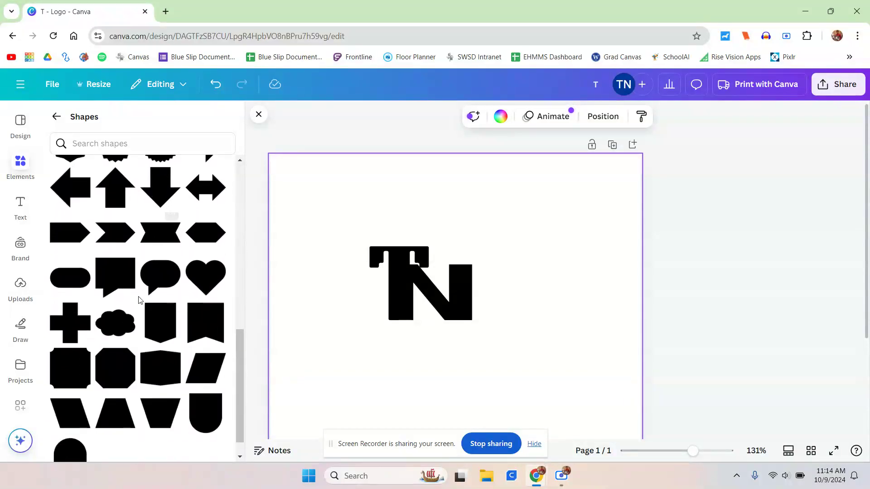
pyautogui.scroll(5, 100, 184)
pyautogui.scroll(4, 100, 183)
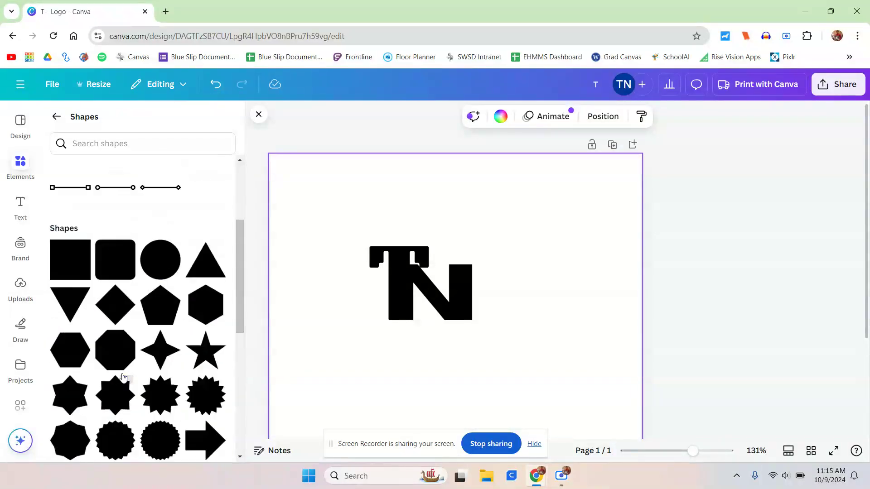
pyautogui.scroll(-3, 97, 311)
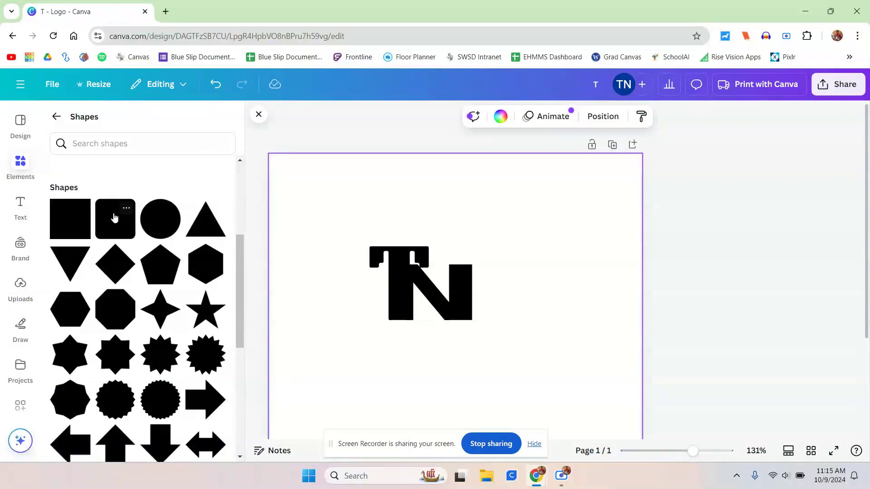
# Drag a rounded square over the TN letters and set its fill to No color
pyautogui.moveTo(115, 220); pyautogui.dragTo(382, 249)
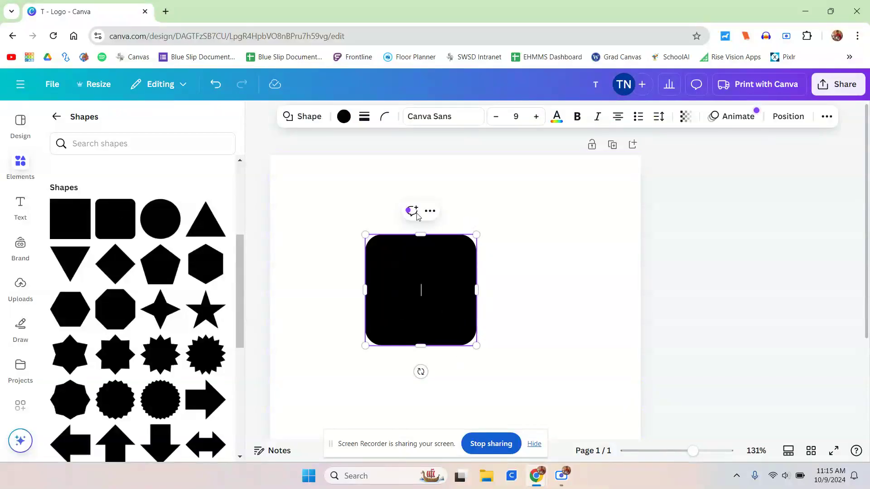
pyautogui.click(344, 117)
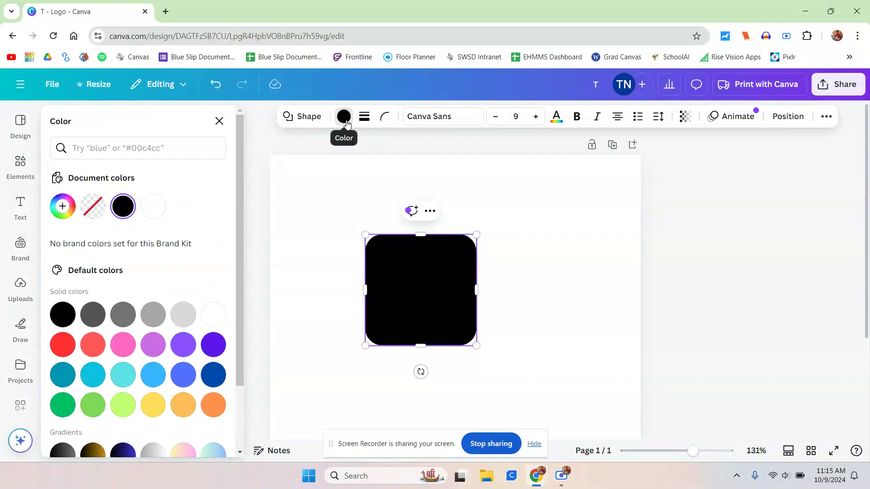
pyautogui.click(91, 213)
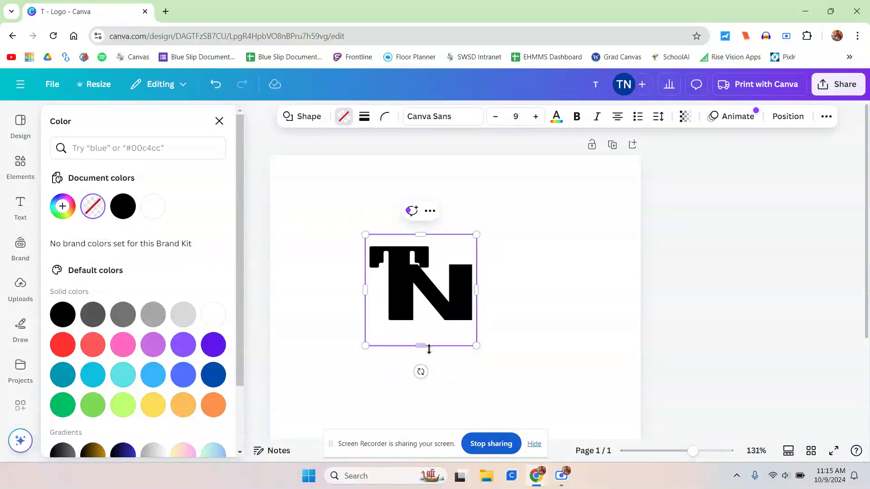
# Give the square a solid black border with weight 5
pyautogui.click(364, 120)
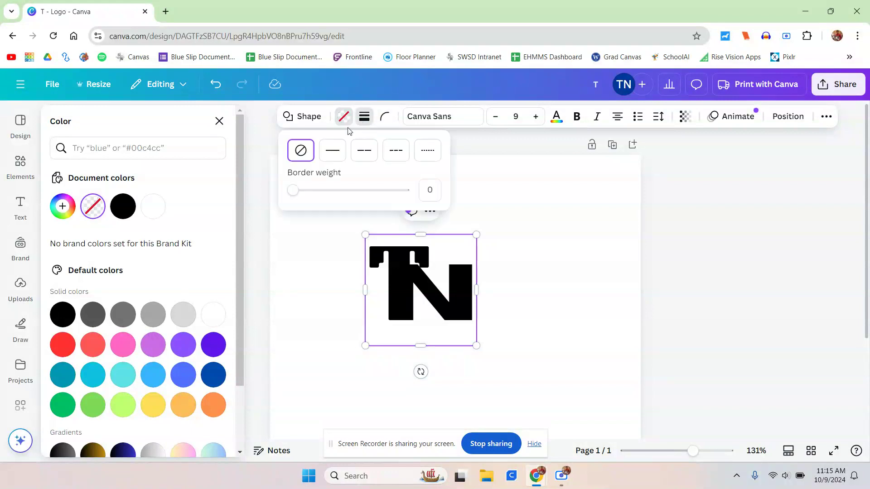
pyautogui.click(339, 156)
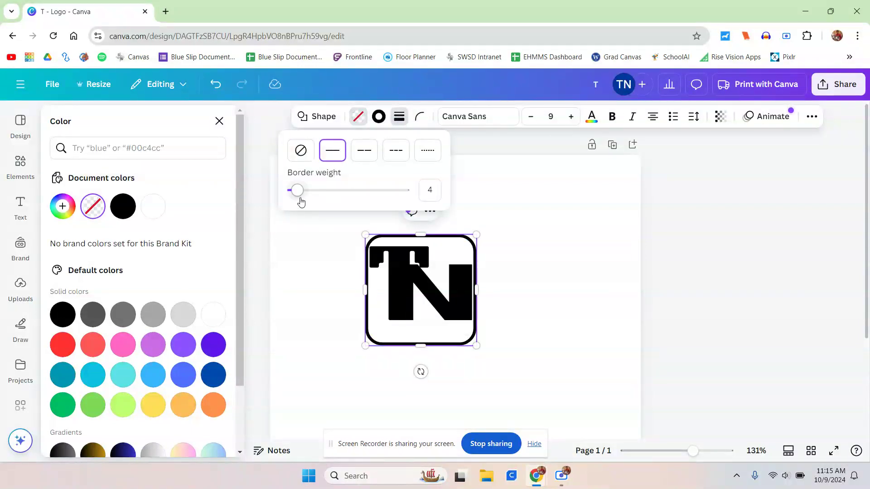
pyautogui.moveTo(298, 193); pyautogui.dragTo(298, 190)
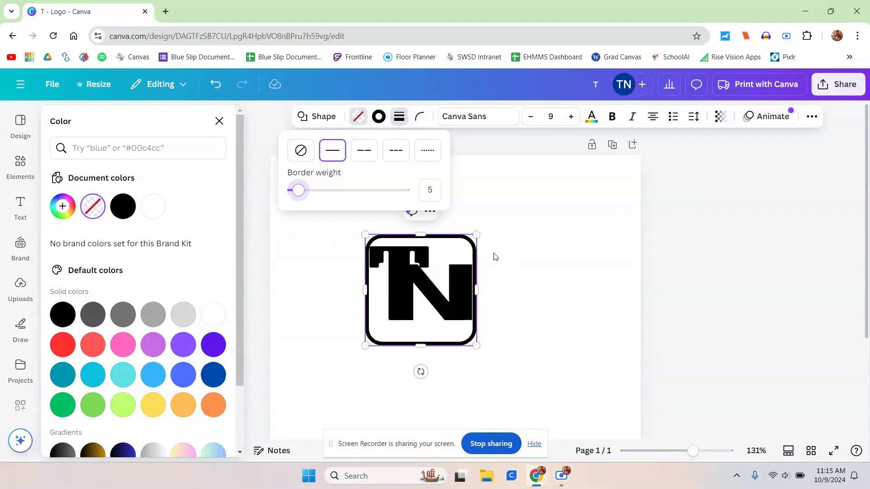
pyautogui.click(496, 257)
# Enlarge the rounded frame to about 153 × 153 and shift it up-left around the letters
pyautogui.click(472, 248)
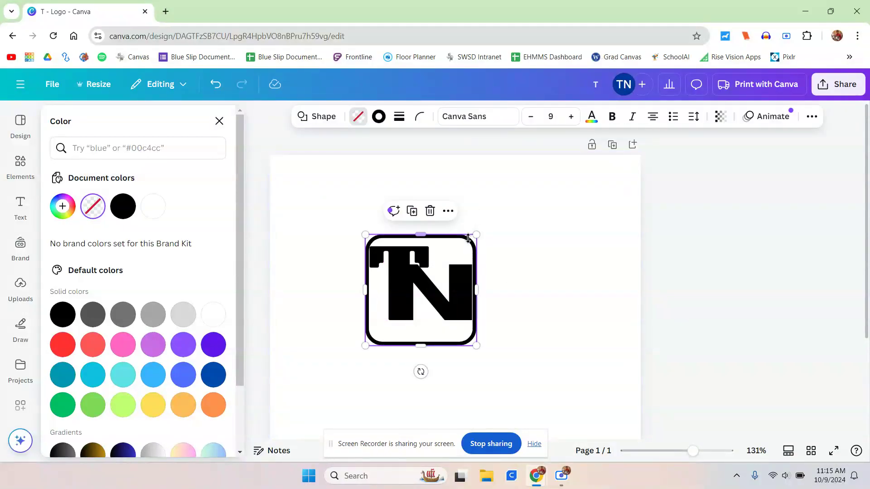
pyautogui.moveTo(478, 235); pyautogui.dragTo(482, 228)
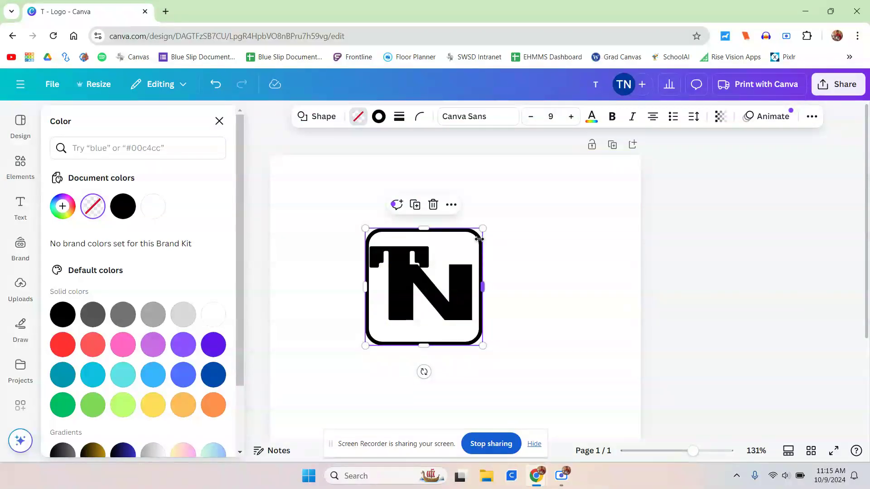
pyautogui.click(502, 258)
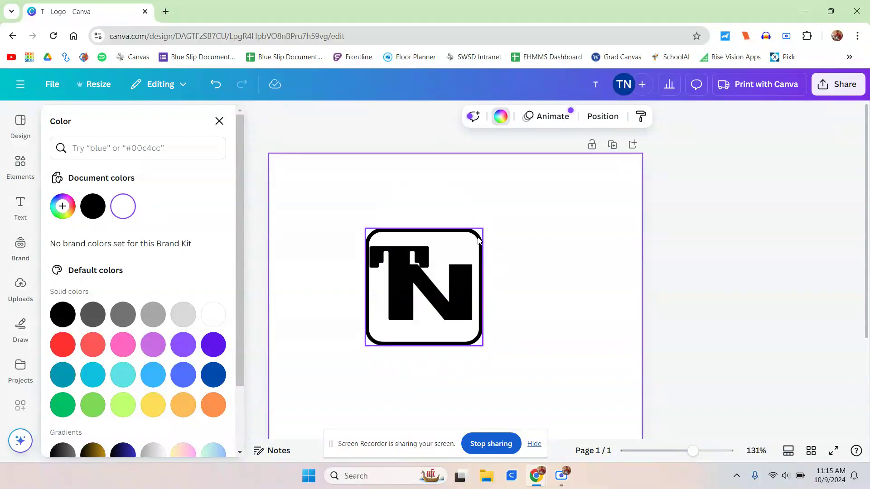
pyautogui.click(478, 240)
pyautogui.moveTo(476, 241); pyautogui.dragTo(473, 238)
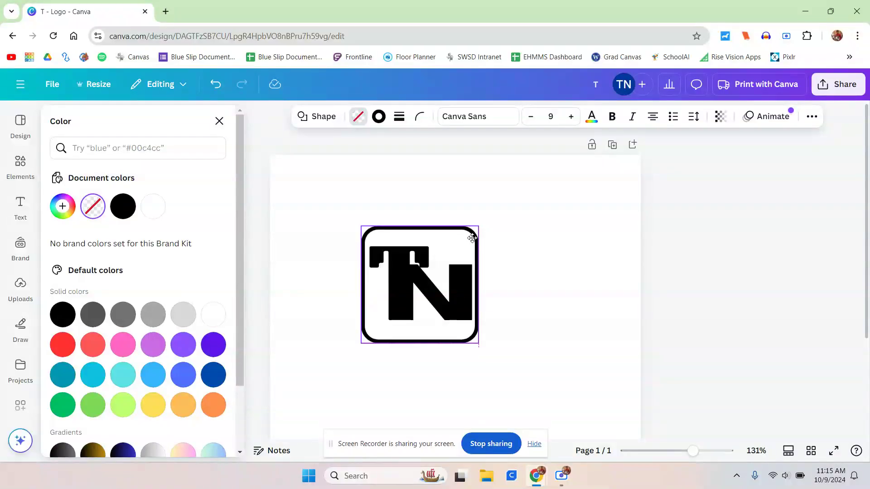
pyautogui.moveTo(473, 239); pyautogui.dragTo(472, 238)
pyautogui.click(536, 265)
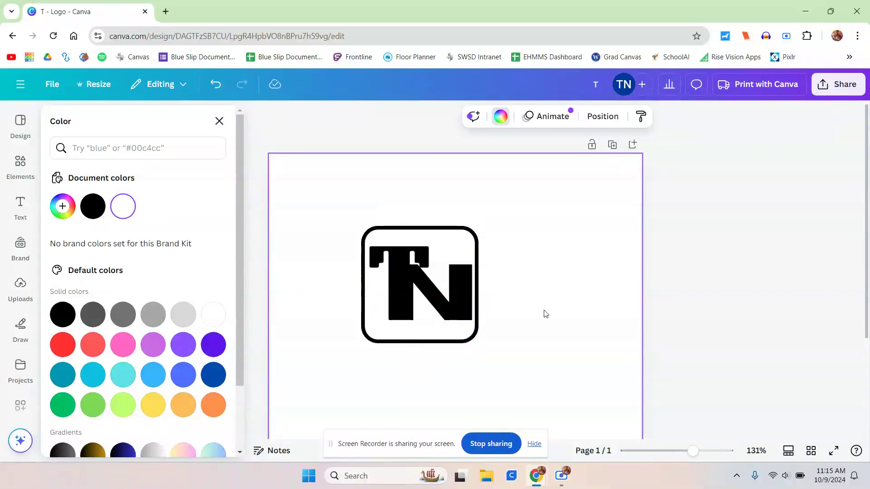